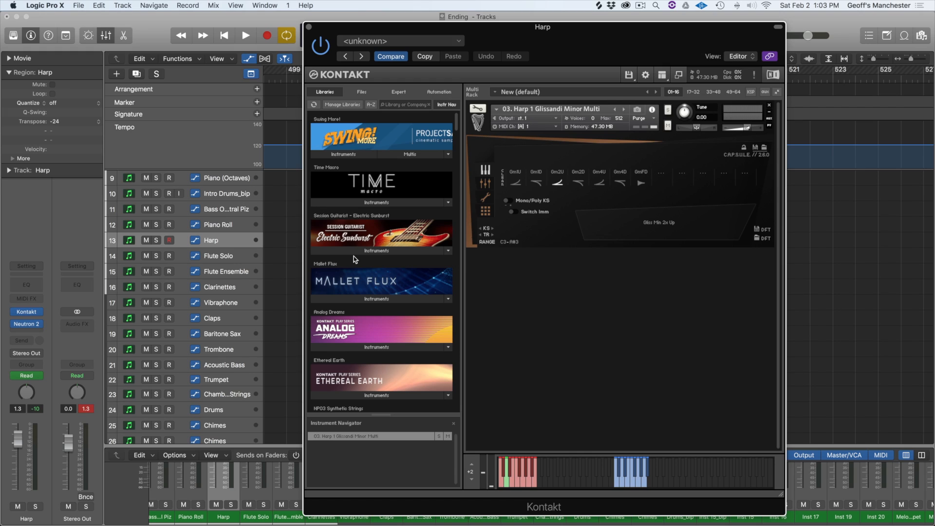
Step the linked Kontakt window down the track list from the Harp to view the flute and clarinet instruments.
key(Down)
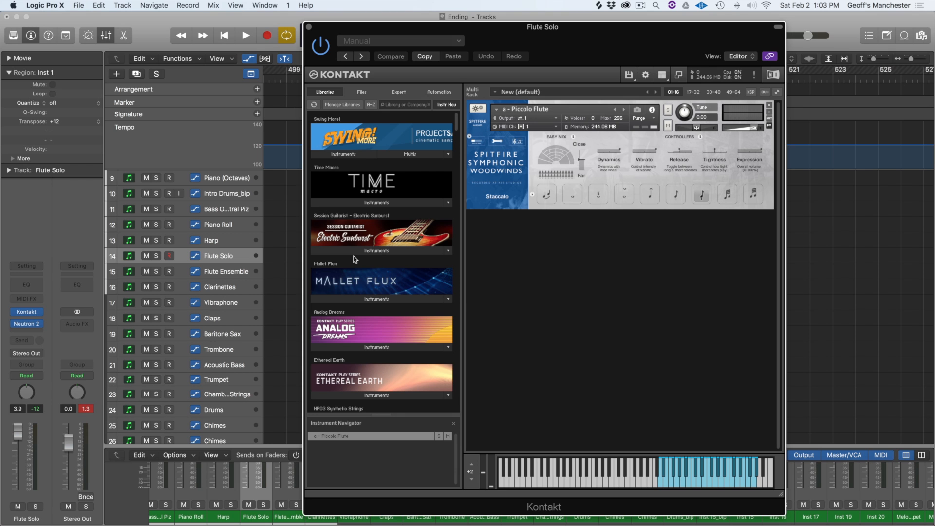
key(Down)
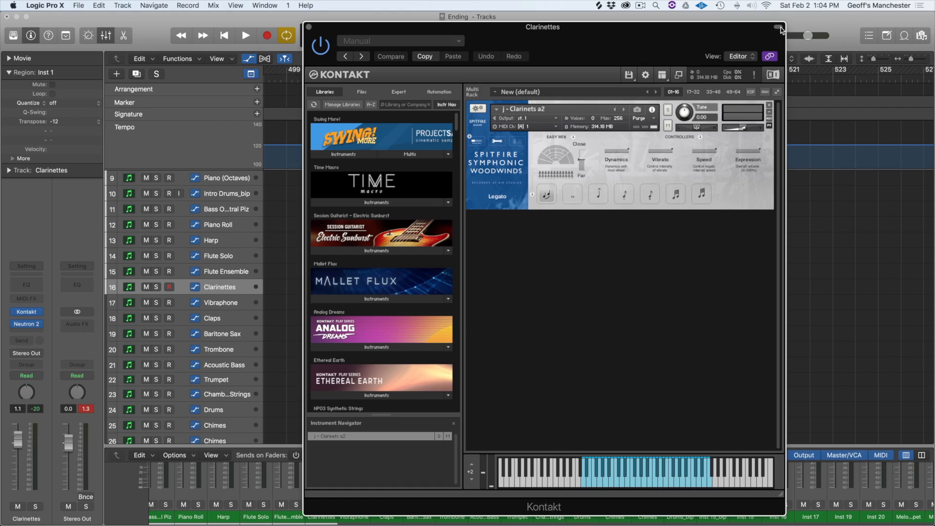
Toggle the header of the Clarinettes Kontakt window, view its plug-in settings menu, and close the plug-in window.
click(781, 27)
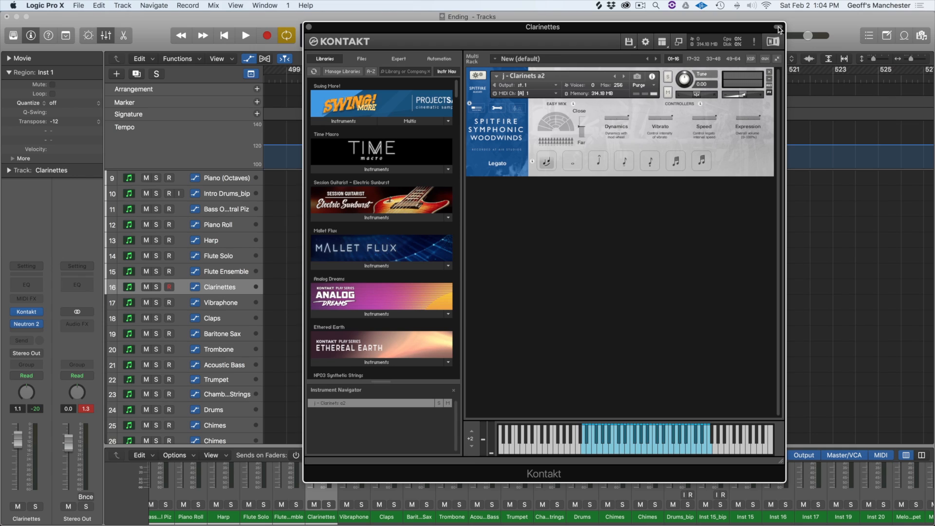
click(779, 28)
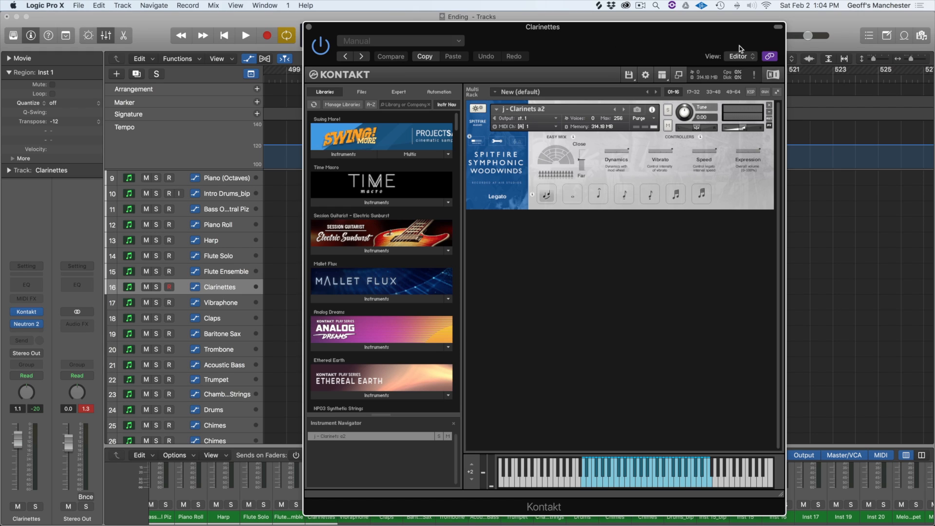
click(452, 38)
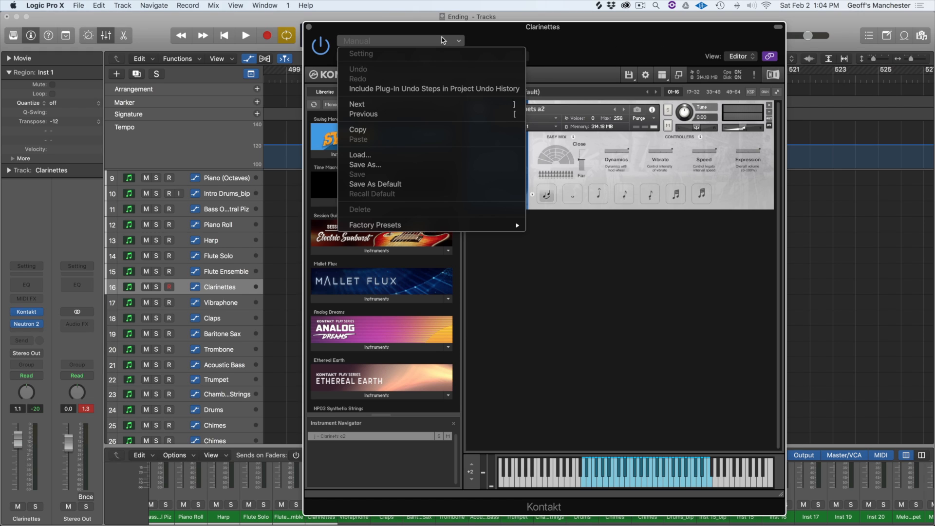
click(570, 47)
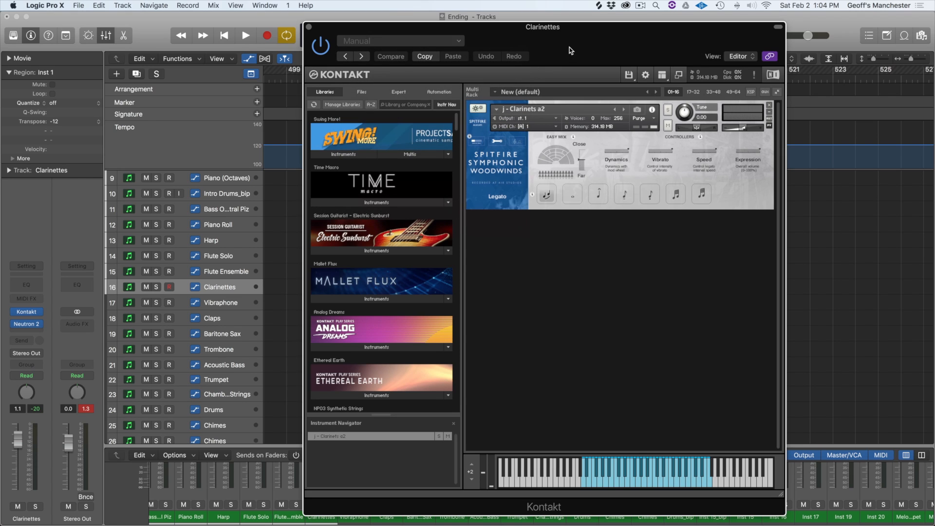
click(777, 26)
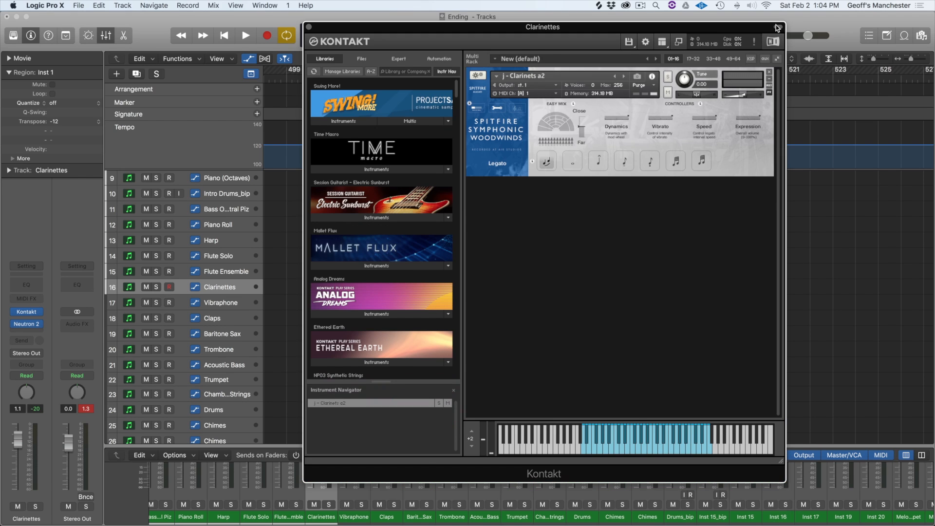
click(777, 27)
click(778, 26)
click(777, 26)
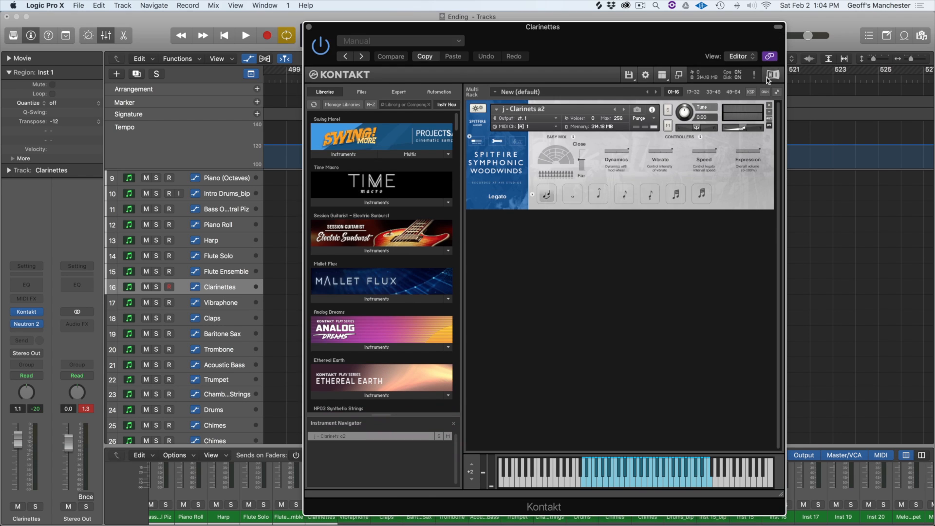
click(309, 27)
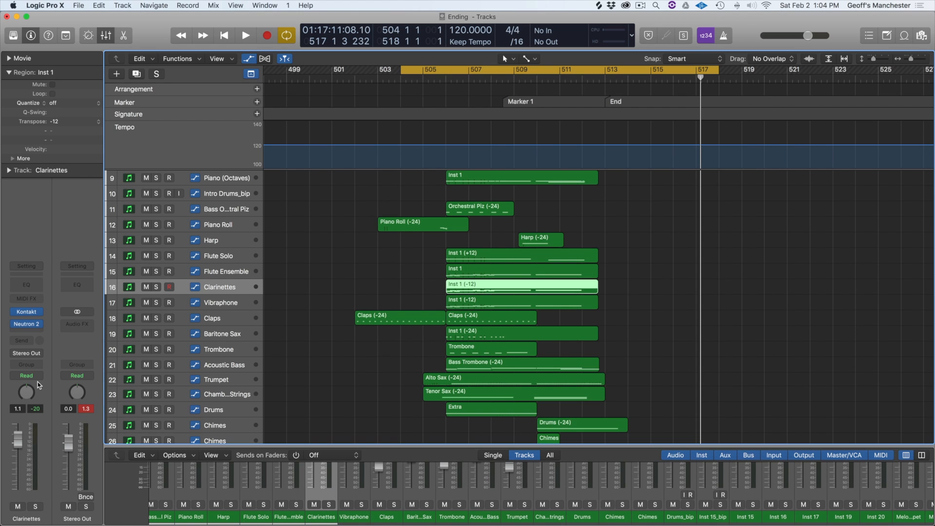
Open the Neutron 2 Equalizer on the Clarinettes track and reposition its window over the arrangement.
click(27, 323)
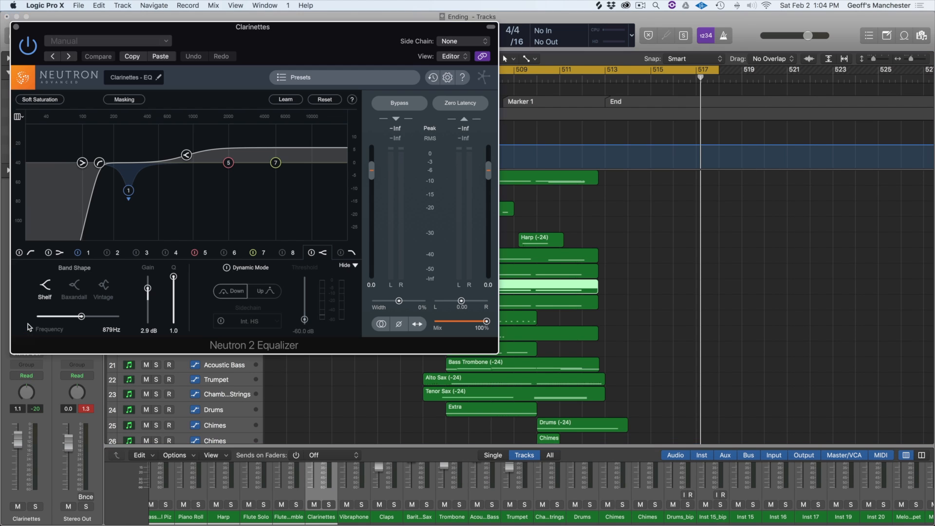
drag(313, 37, 593, 47)
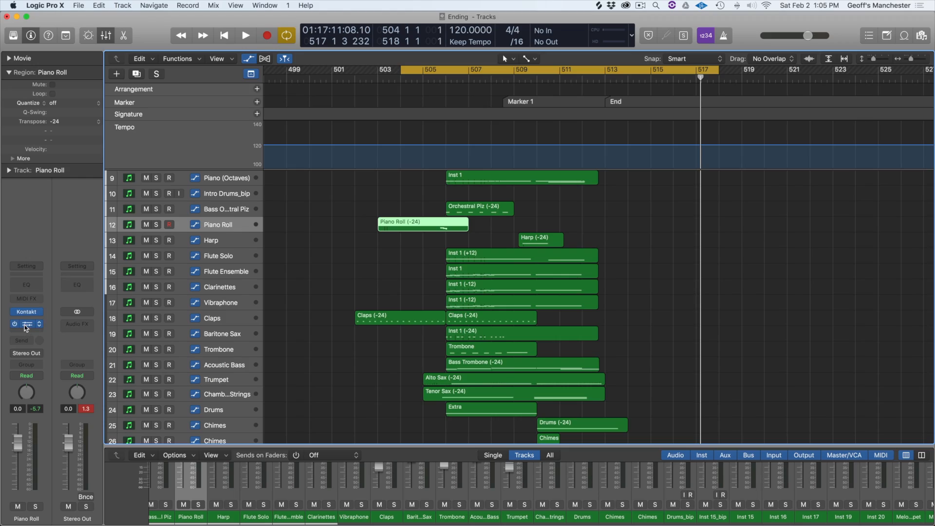
Open the Piano Roll track's Neutron 2 Equalizer and step the linked window through the tracks down to Acoustic Bass and back up to Claps.
click(26, 329)
drag(316, 58, 514, 69)
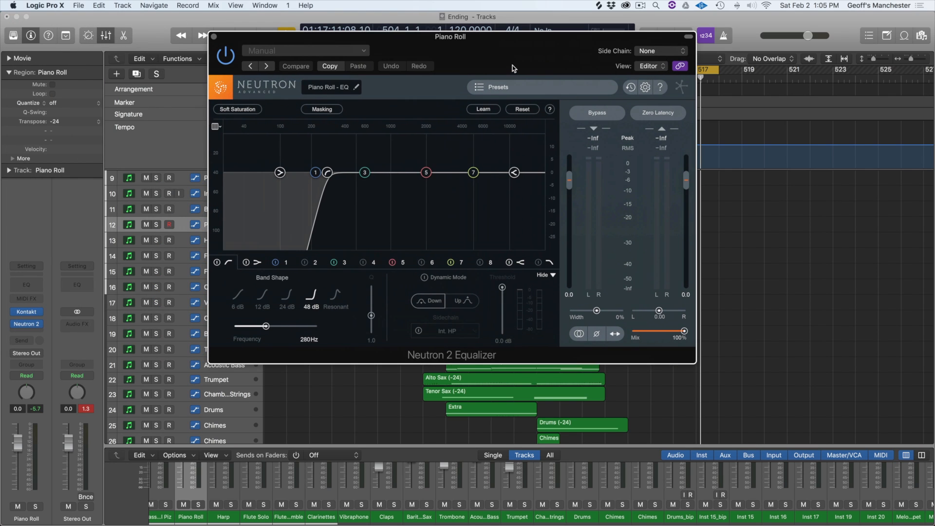
key(Down)
key(Down)
key(Down)
key(Down)
key(Down)
key(Down)
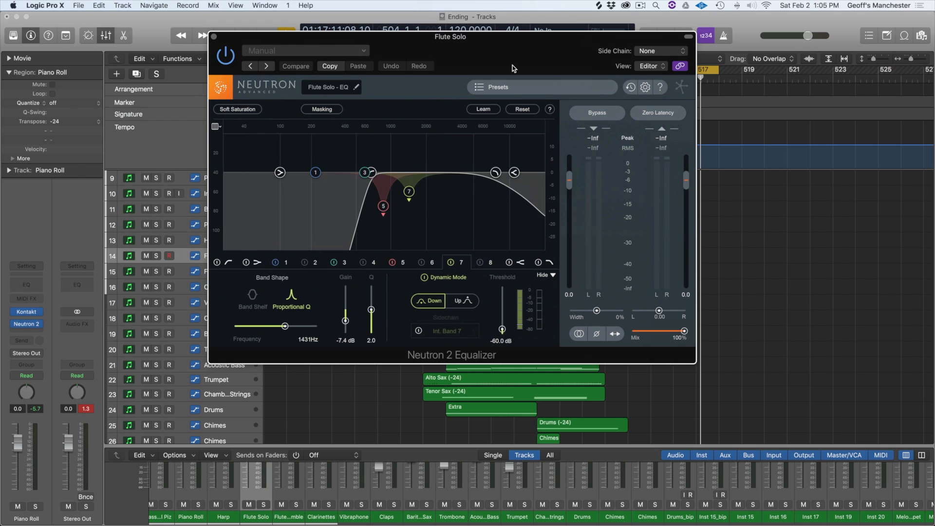
key(Down)
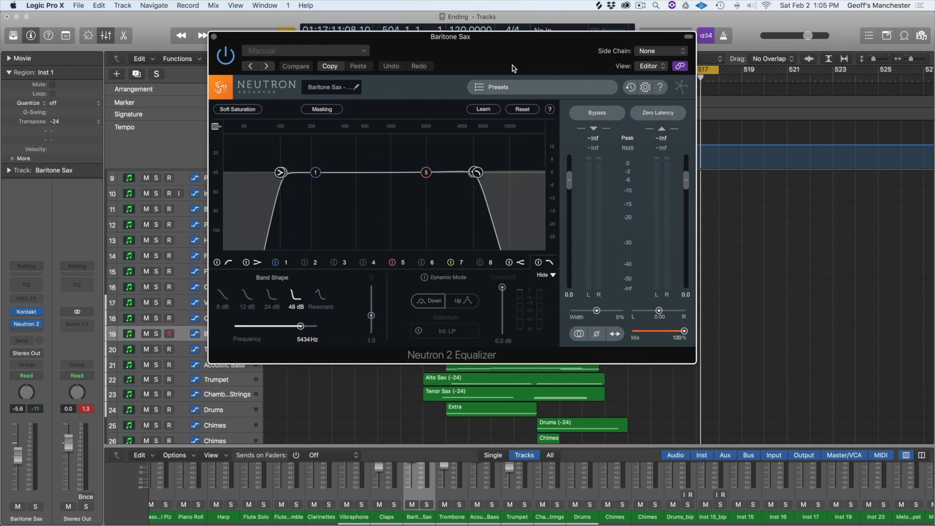
key(Down)
key(Down)
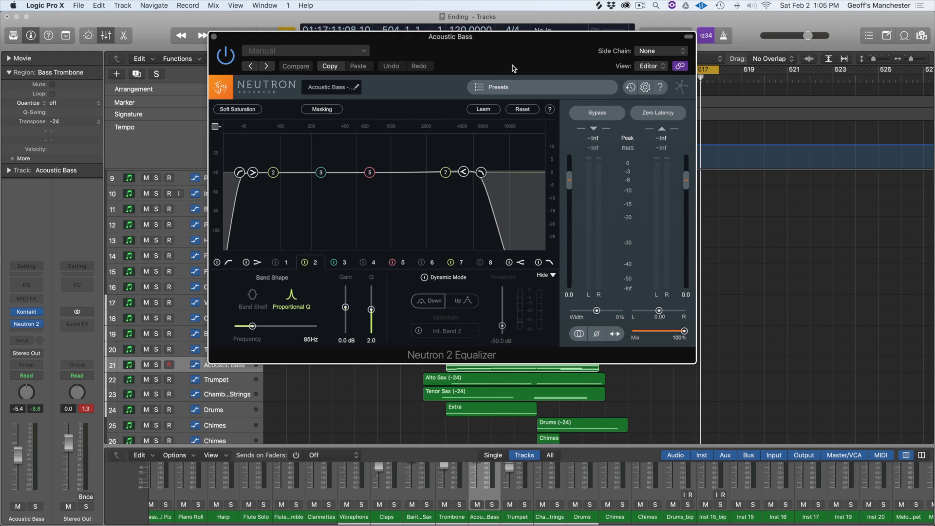
key(Up)
key(Up)
key(Up)
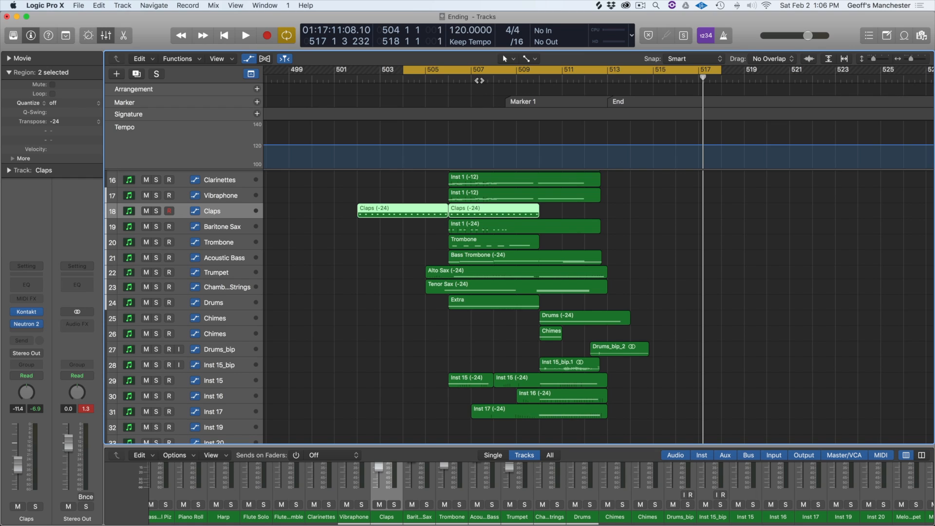
Turn off cycle mode and play the arrangement from bar 507 and again from beat 4 of bar 504.
click(480, 81)
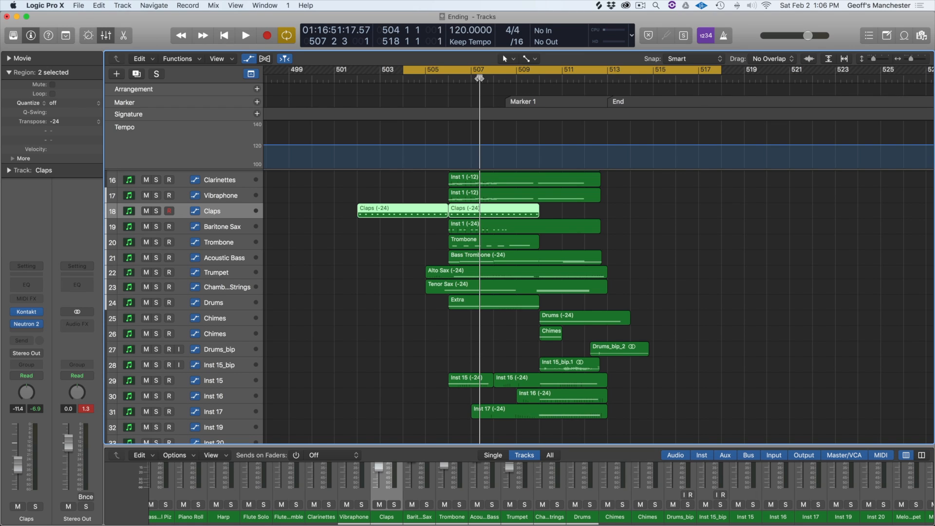
key(c)
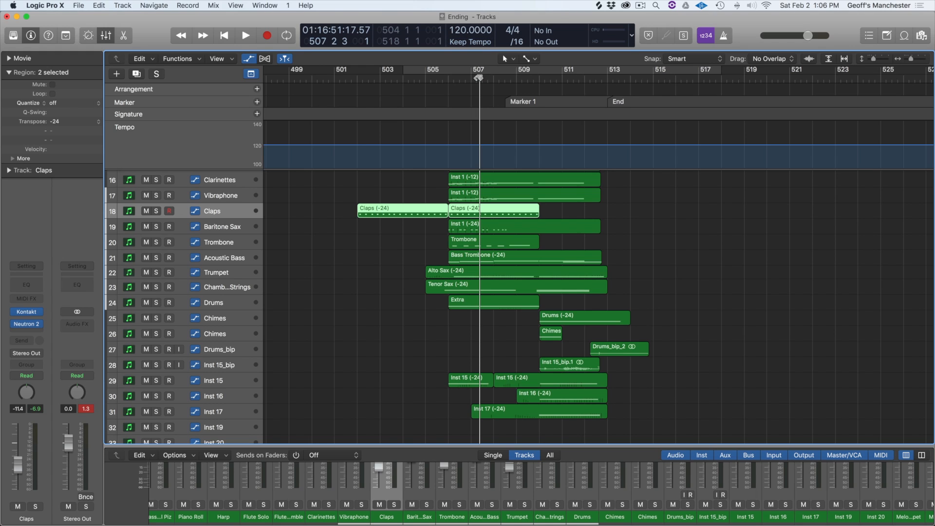
key(space)
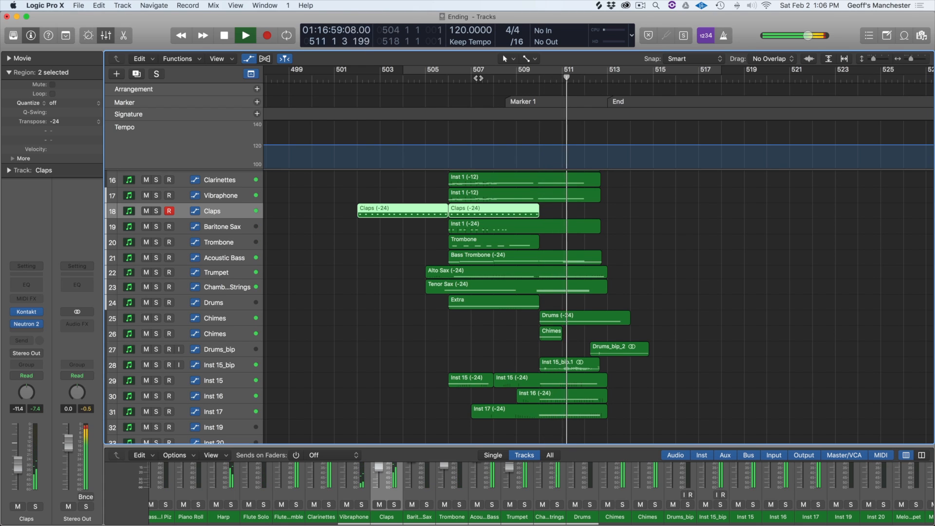
key(space)
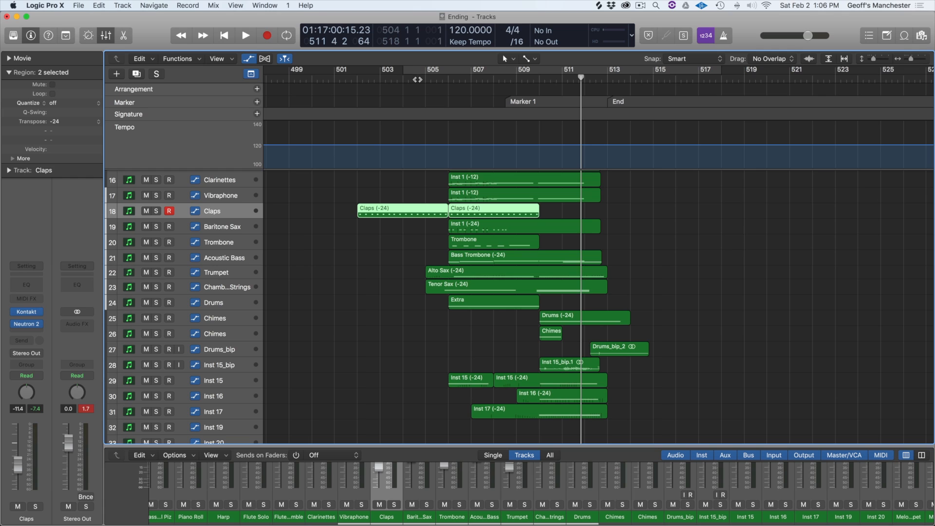
click(418, 79)
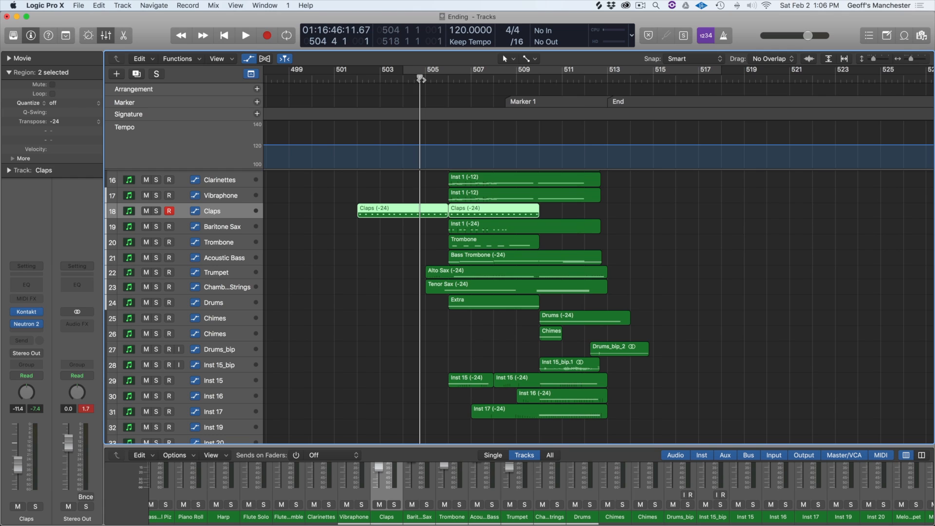
key(space)
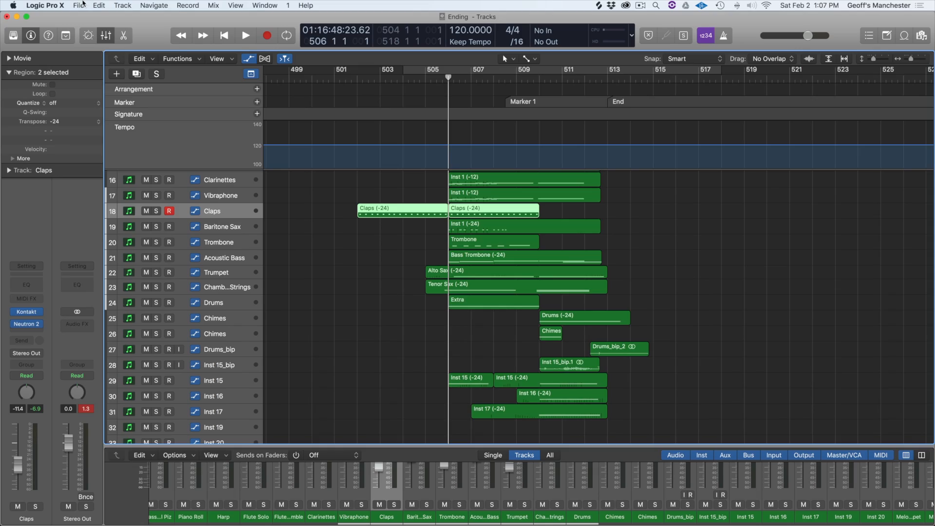
View the Chase options in the project's MIDI settings and close the settings window.
click(79, 5)
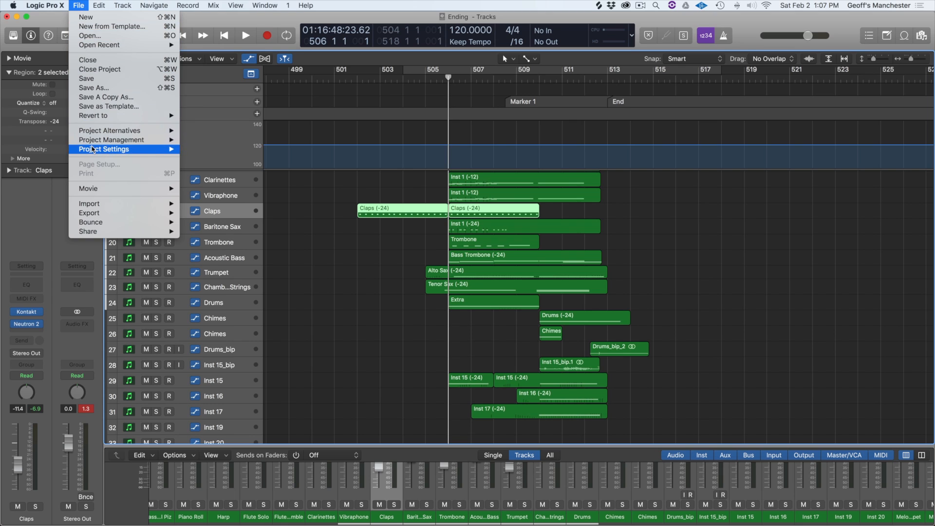
mouse_move(92, 149)
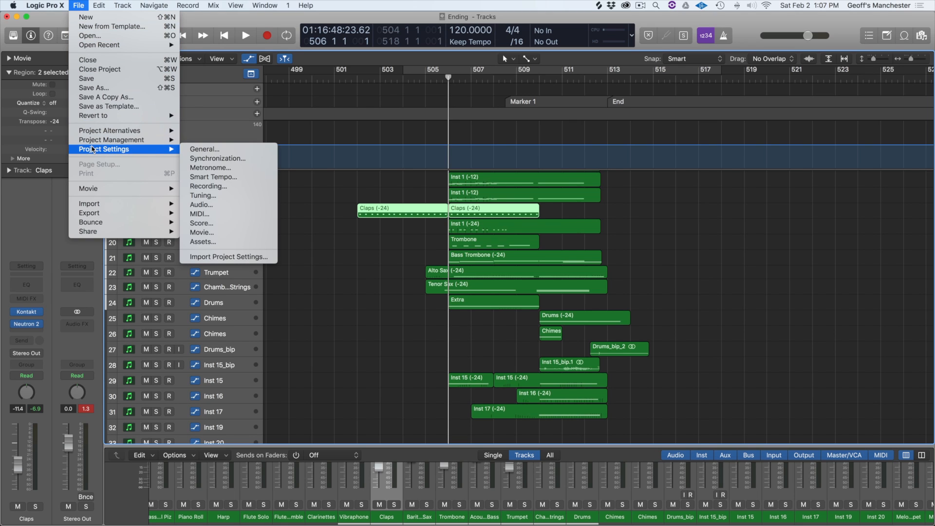
click(204, 214)
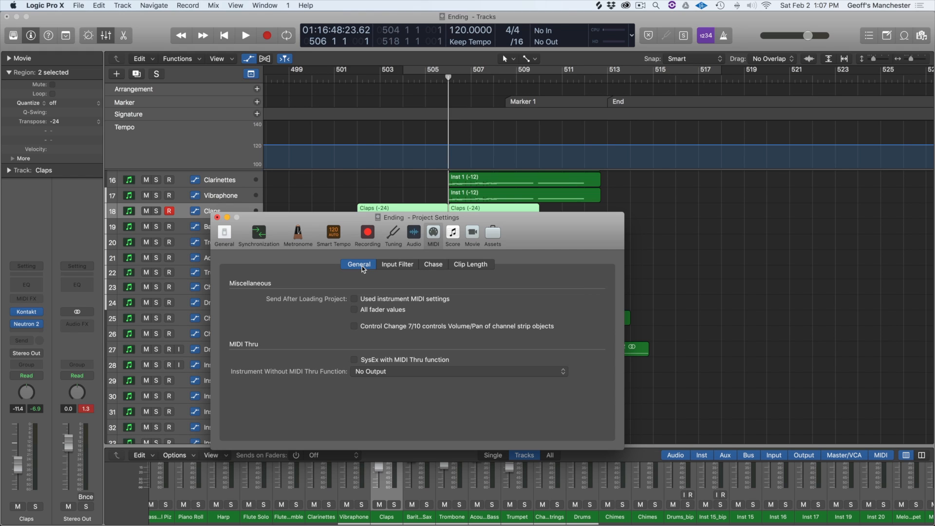
click(391, 267)
click(431, 267)
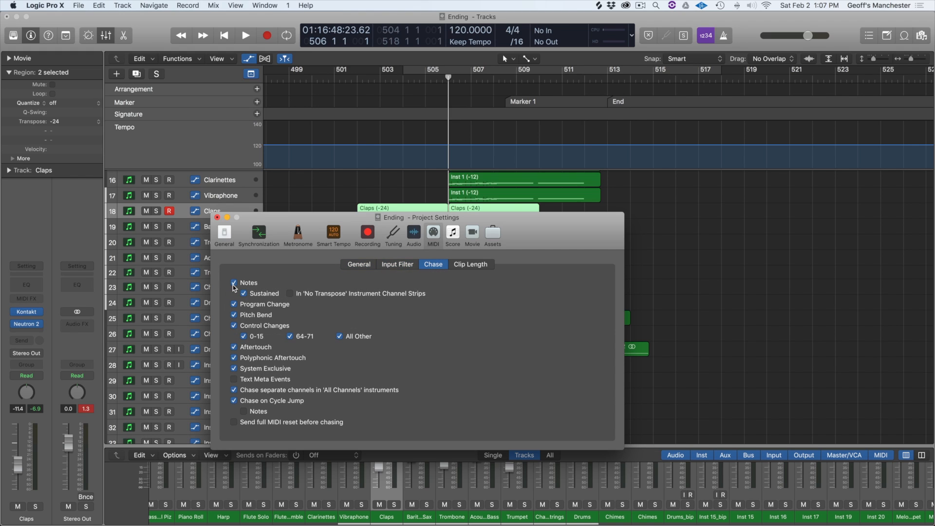
click(217, 218)
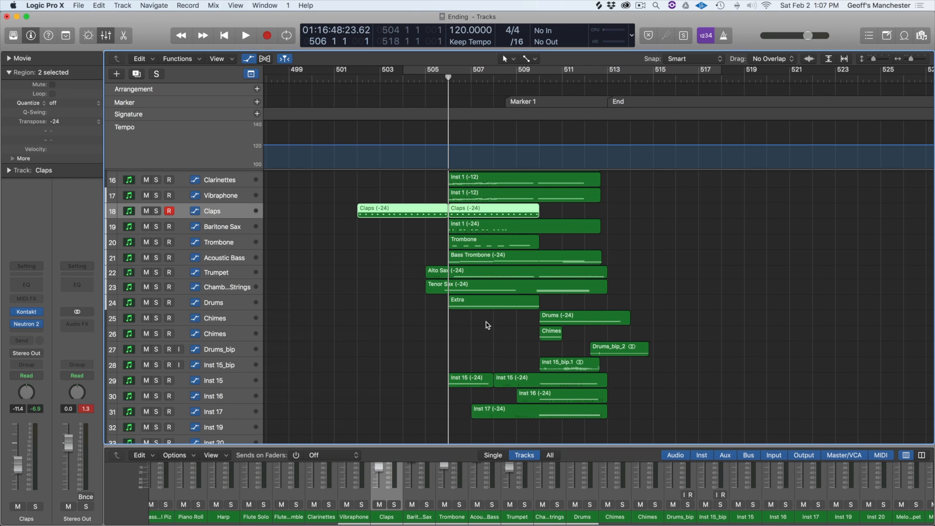
Solo the Chamber Strings track, play it from bar 506, and enlarge its track height during playback.
click(232, 288)
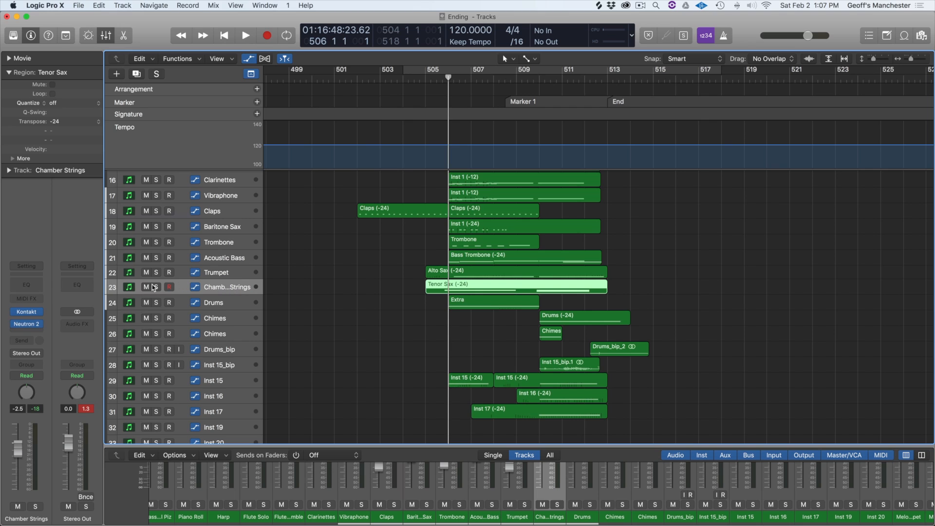
click(159, 288)
key(space)
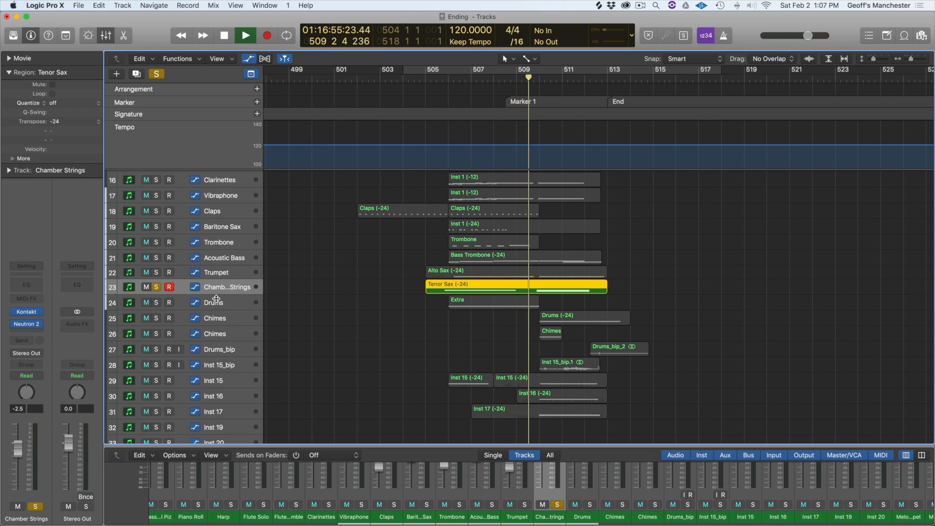
drag(221, 296, 215, 320)
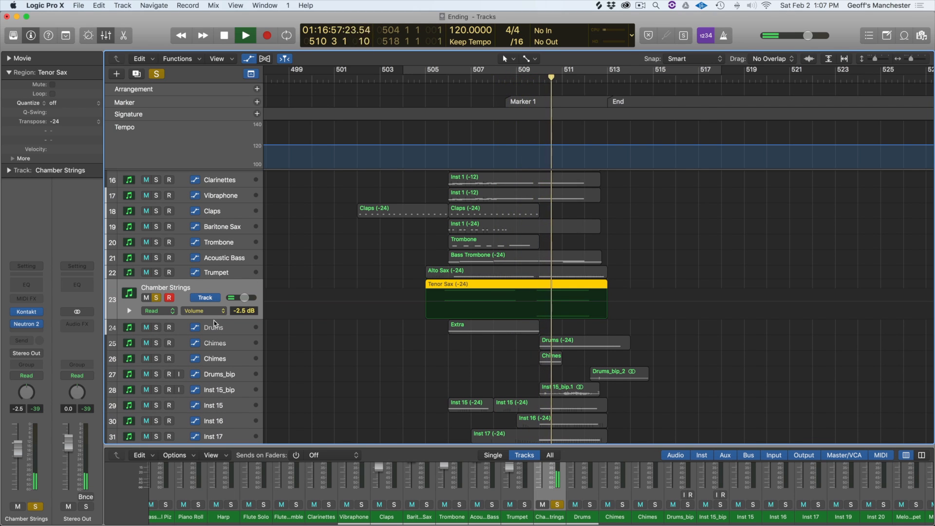
key(space)
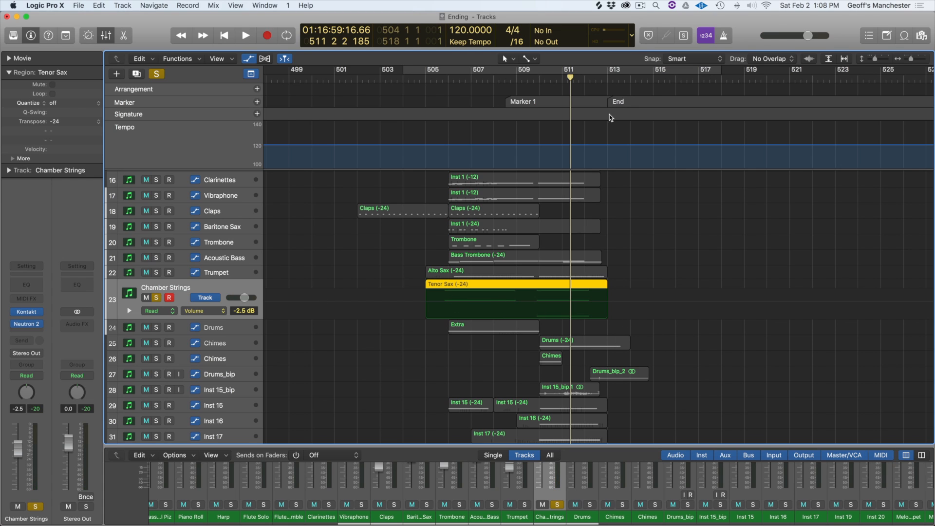
Place the playhead at bar 507 and enable Notes in the Chase options of the project's MIDI settings, closing the settings window.
click(467, 77)
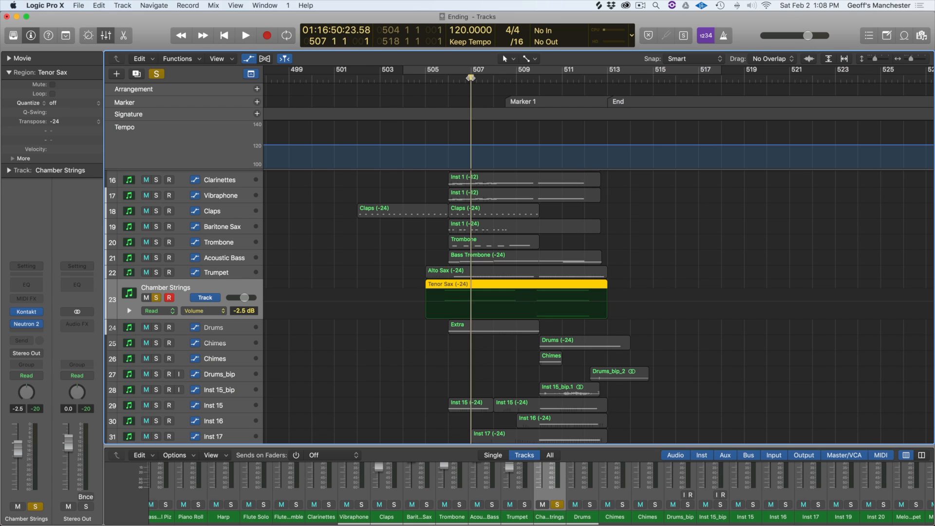
click(77, 5)
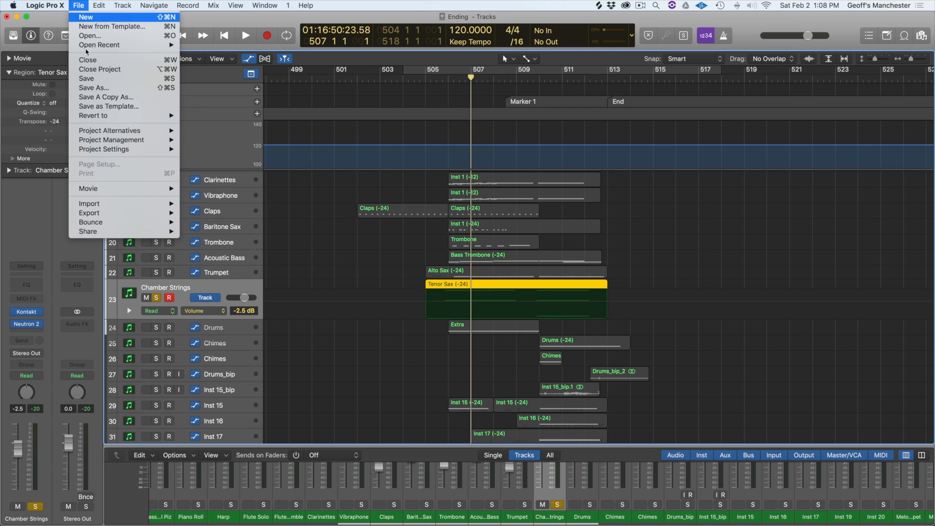
mouse_move(100, 151)
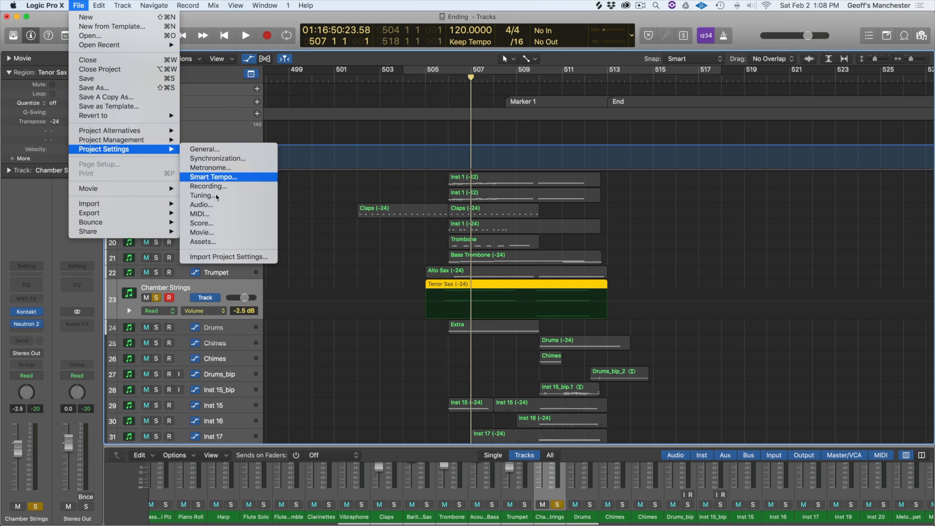
click(213, 214)
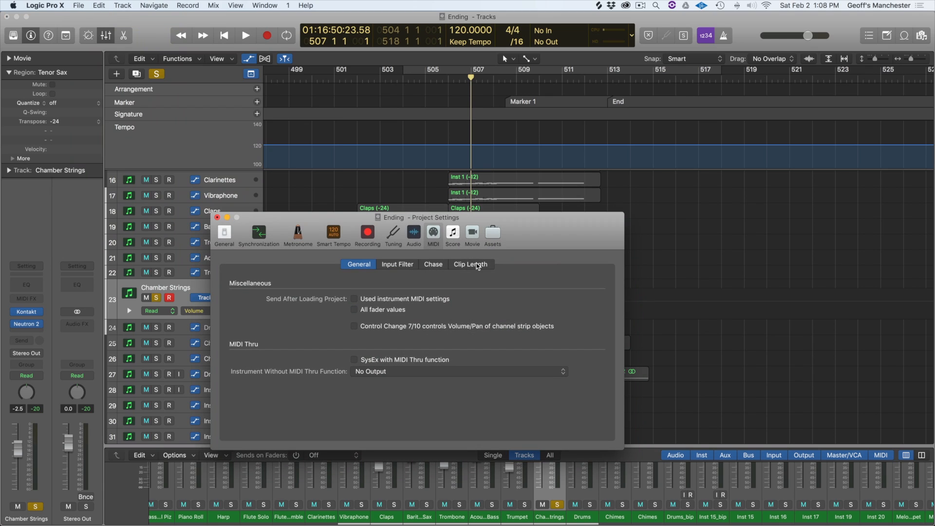
click(441, 266)
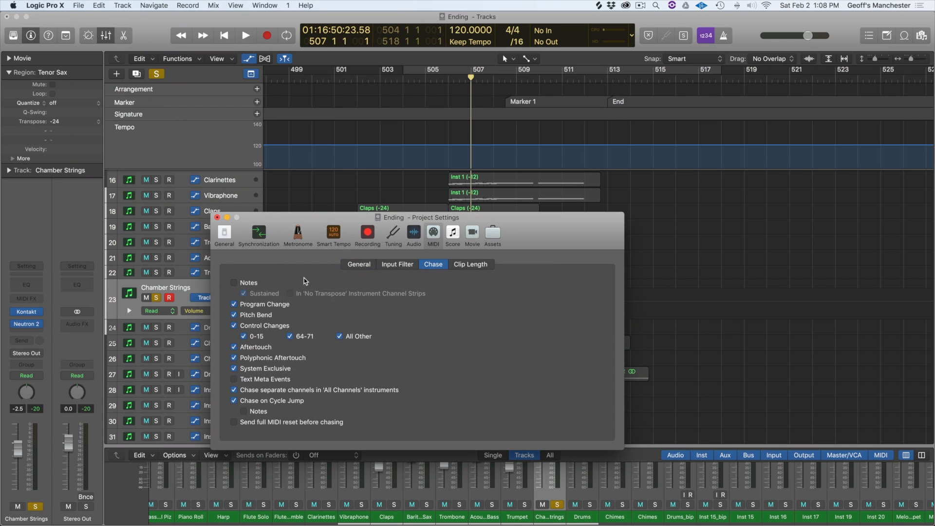
click(233, 283)
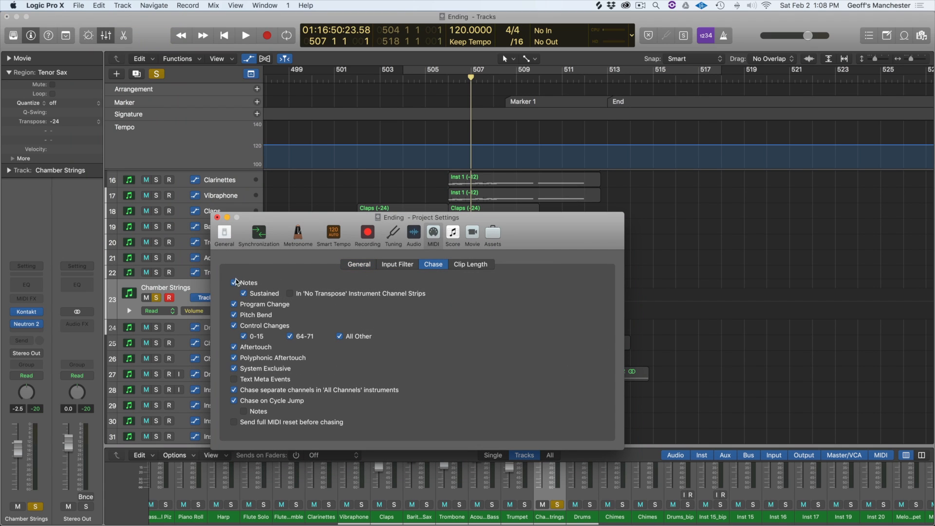
click(218, 218)
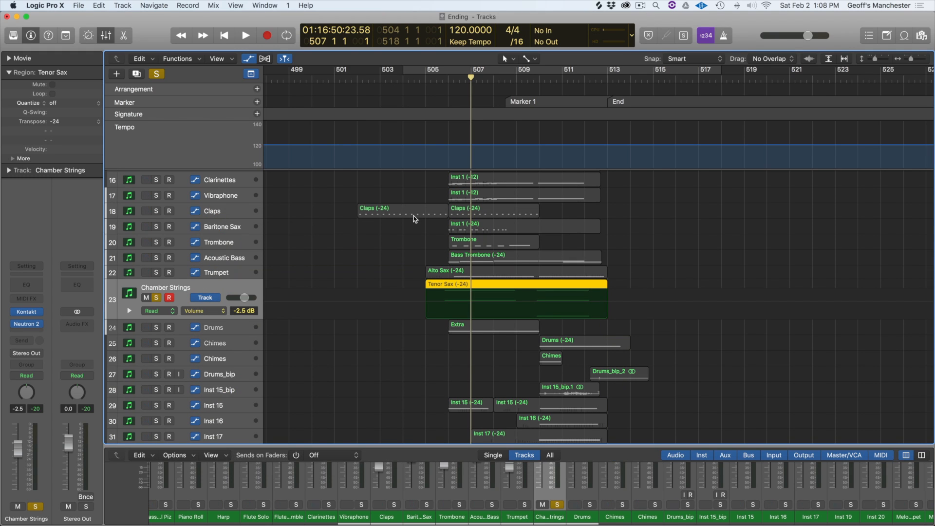
Play the soloed Chamber Strings track from bar 507, stop playback, and unsolo the track.
key(space)
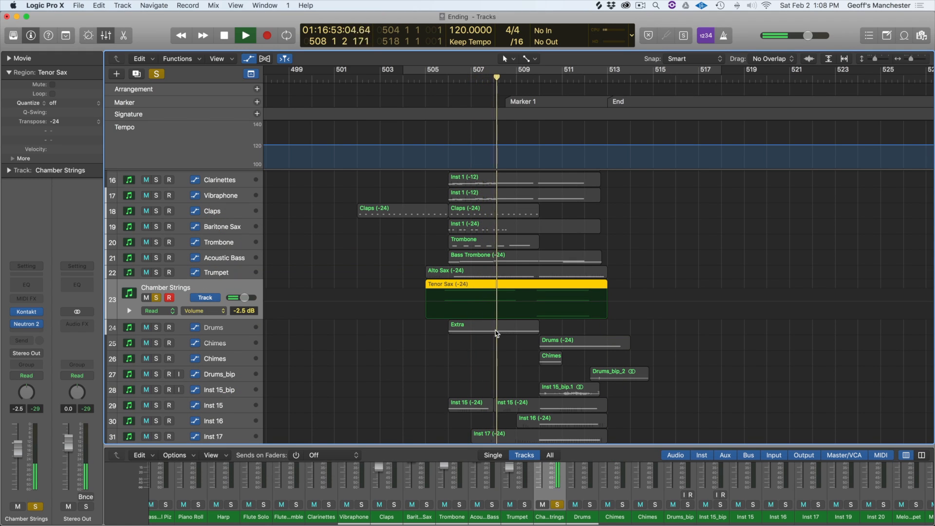
key(space)
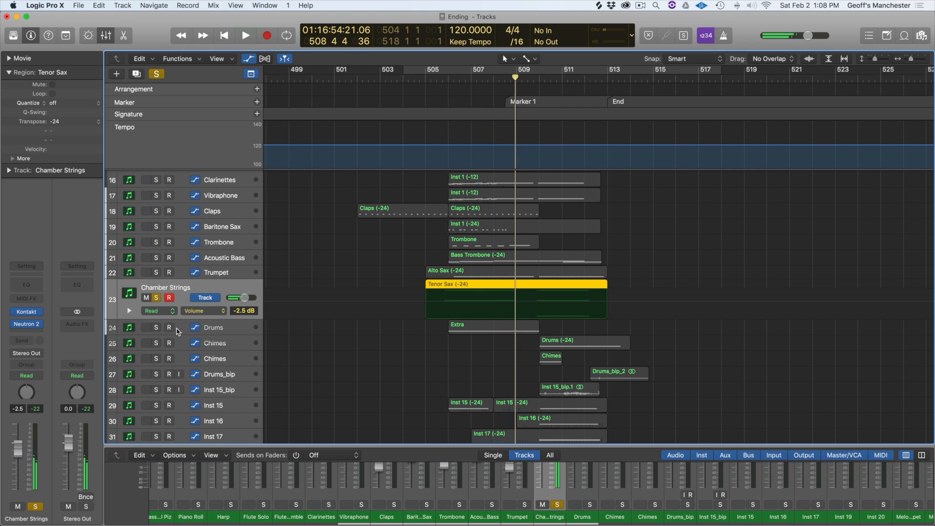
click(156, 298)
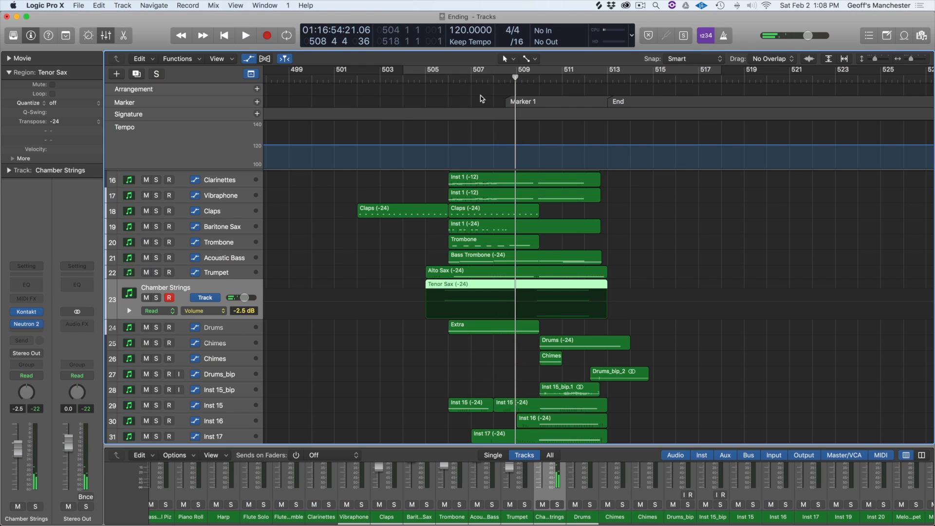
Play the full arrangement from beat 3 of bar 507 through bar 511 and stop playback.
drag(516, 77, 484, 77)
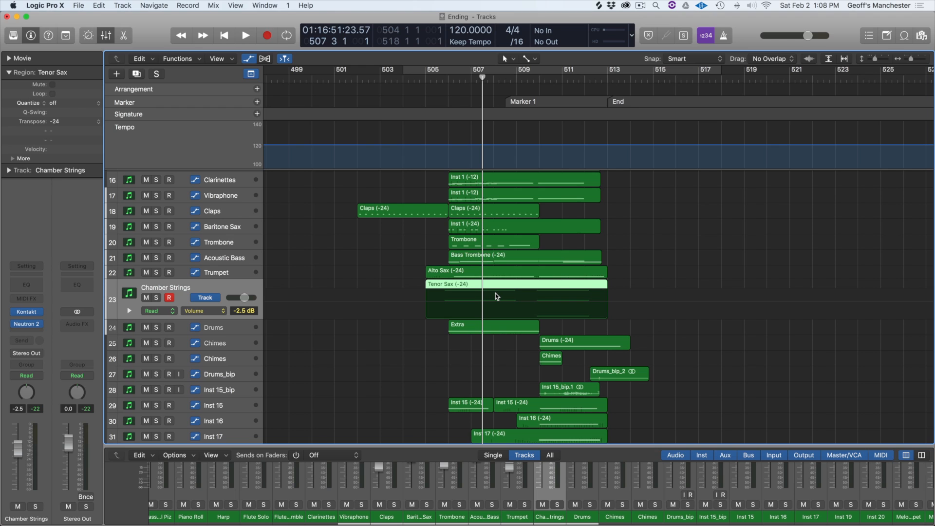
key(space)
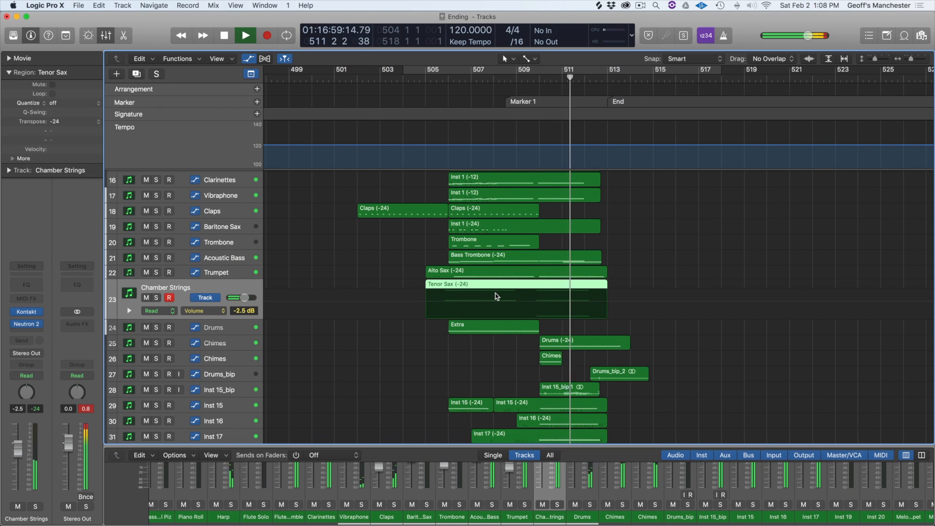
key(space)
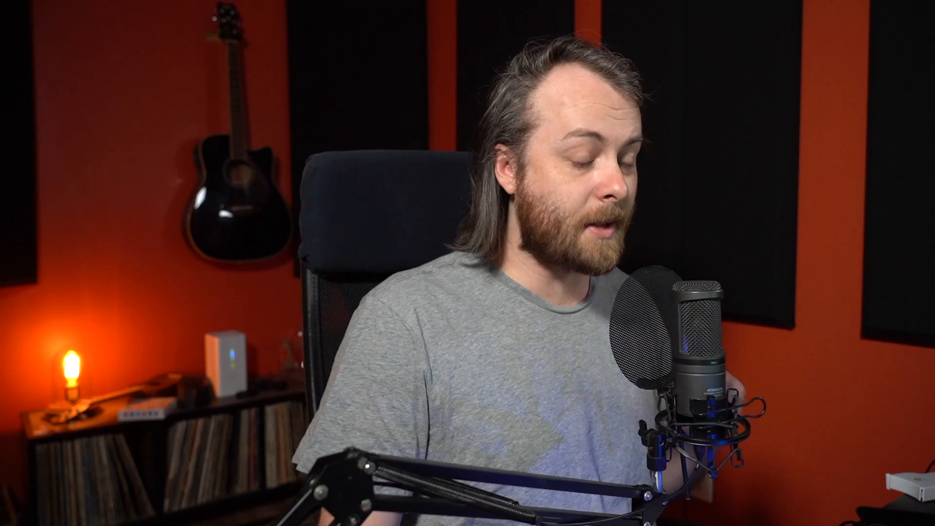